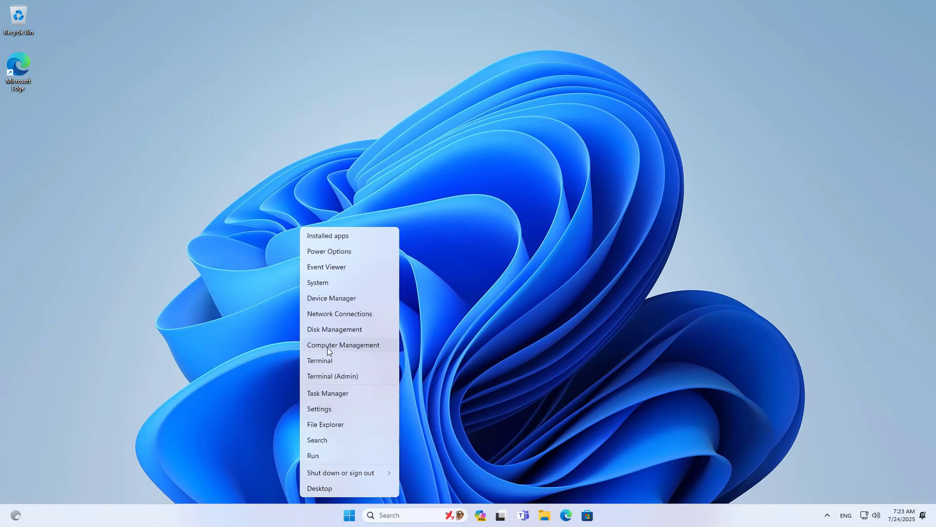
# Open Computer Management and show the Users list under Local Users and Groups
pyautogui.click(357, 350)
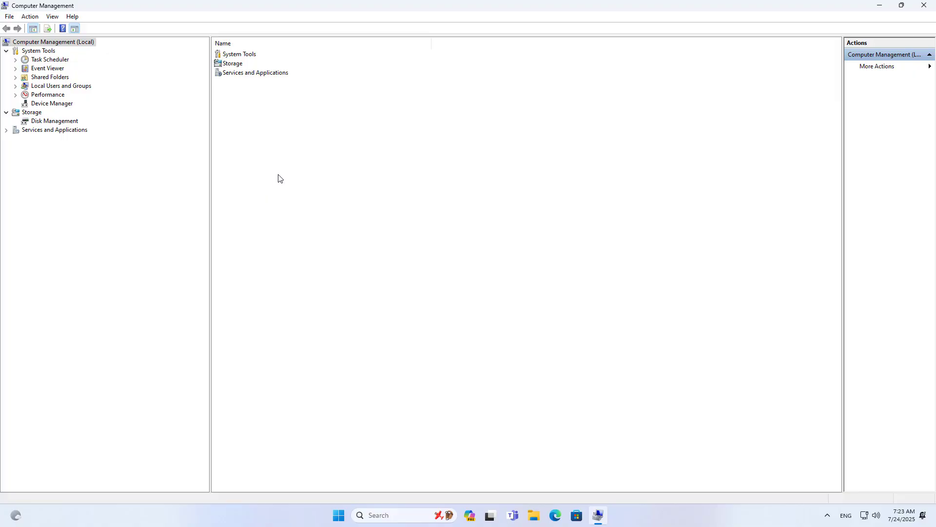
pyautogui.click(42, 88)
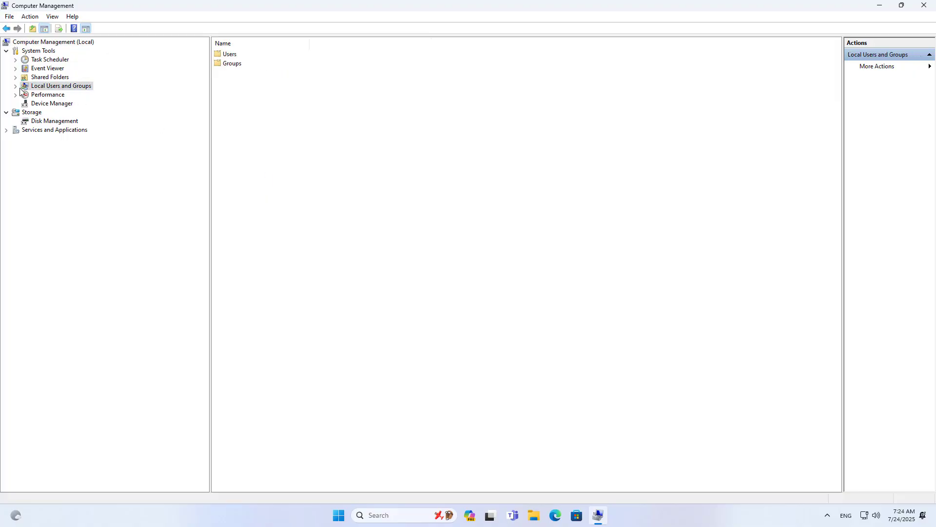
pyautogui.click(15, 85)
pyautogui.click(50, 95)
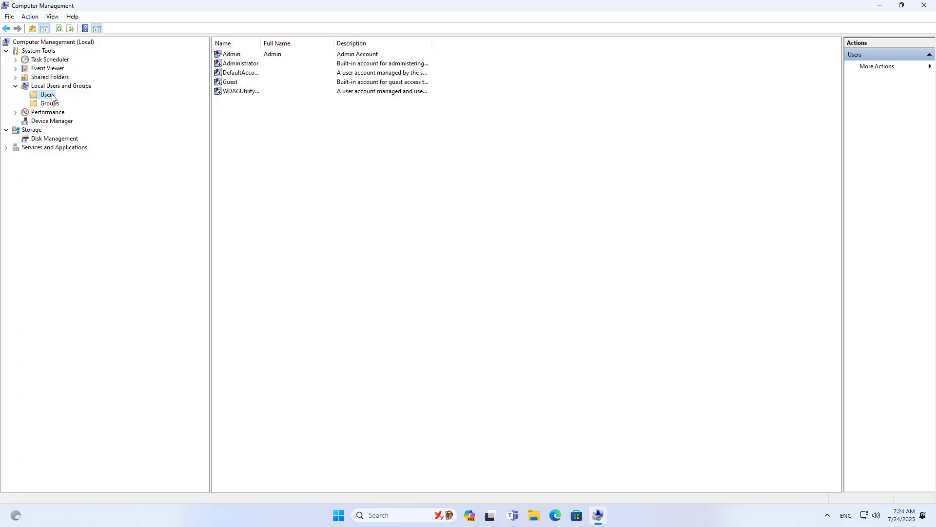
# Create local user Kid with no forced logon change and Password never expires checked
pyautogui.rightClick(324, 129)
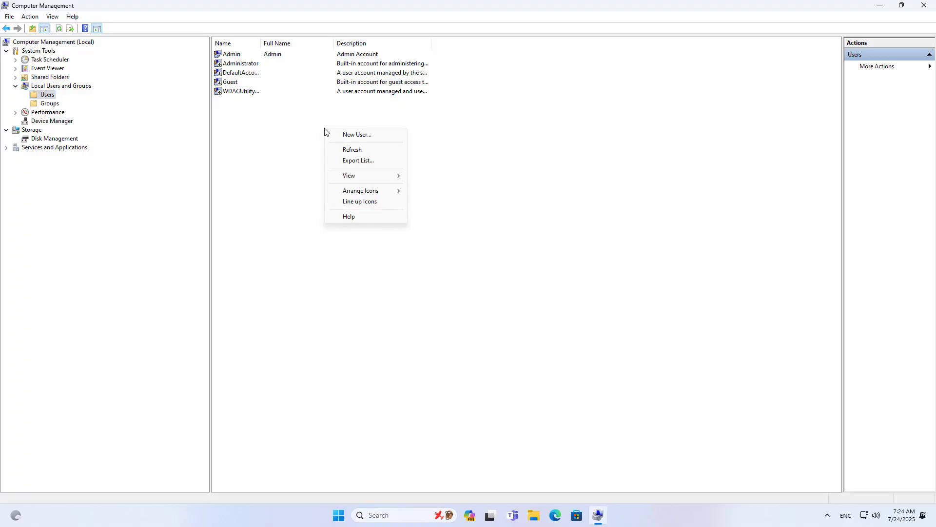
pyautogui.click(371, 136)
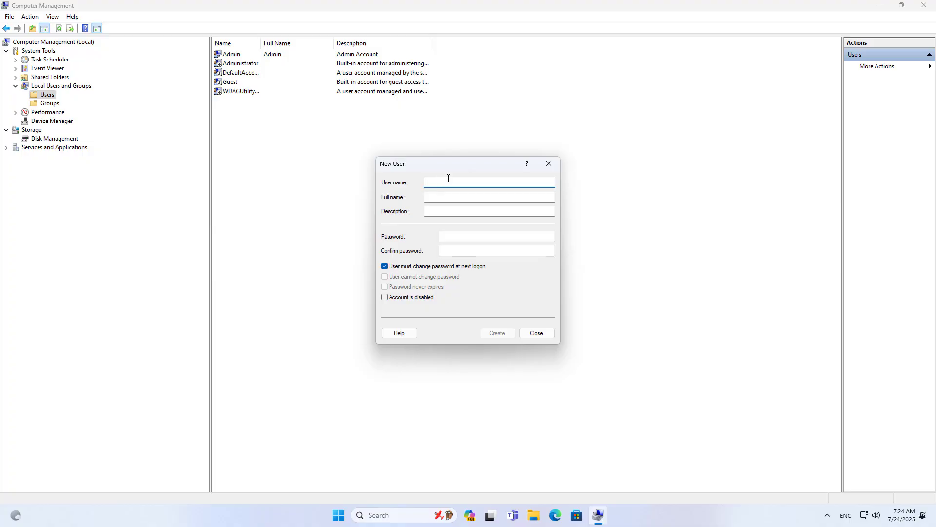
pyautogui.write('Kid')
pyautogui.click(398, 267)
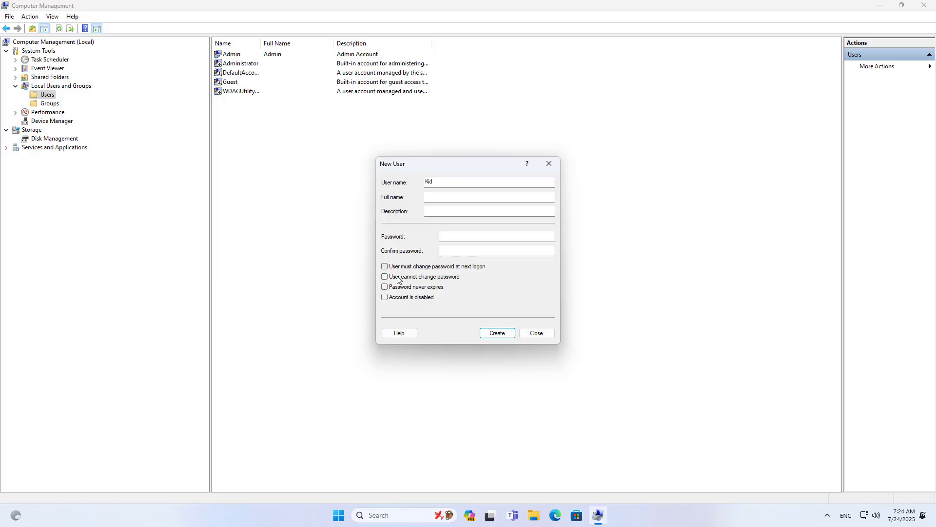
pyautogui.click(401, 287)
pyautogui.moveTo(441, 183); pyautogui.dragTo(424, 181)
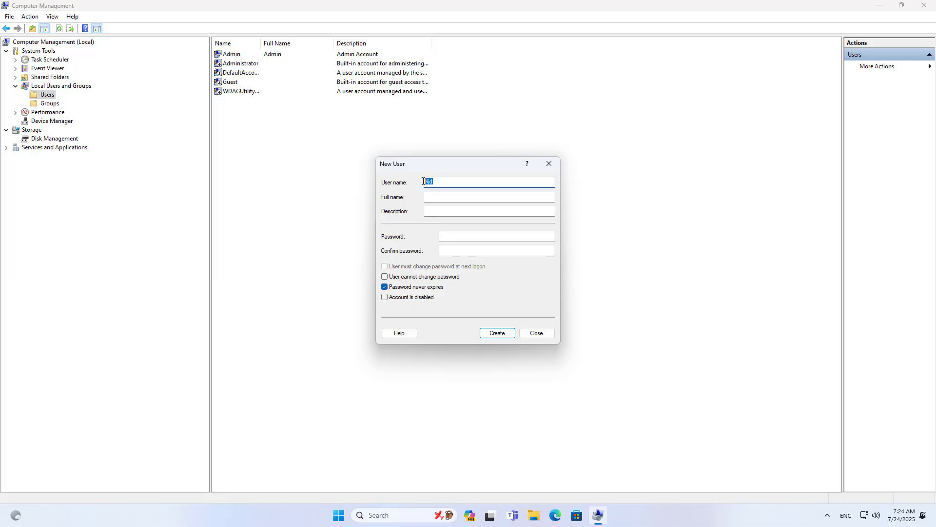
pyautogui.click(497, 334)
pyautogui.click(536, 333)
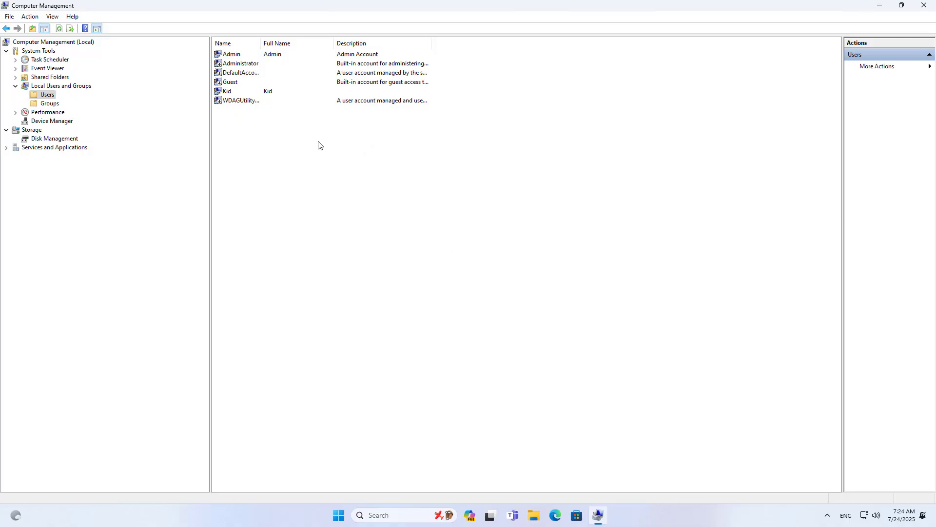
# Launch Task Scheduler from the search
pyautogui.click(234, 91)
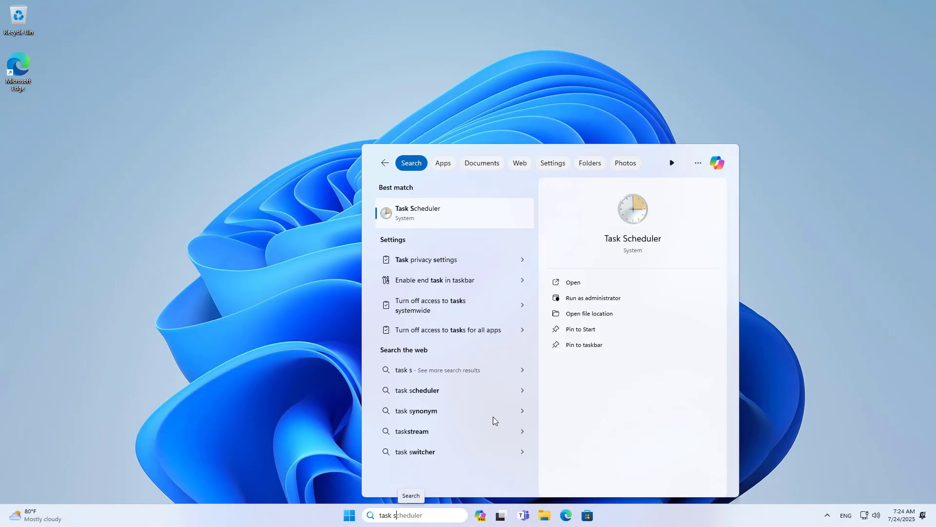
pyautogui.write('cheduler')
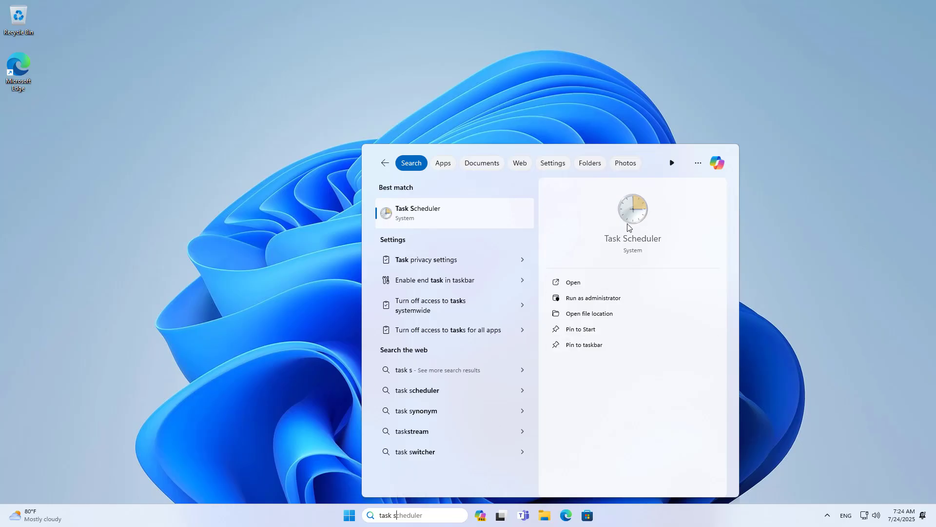
pyautogui.click(637, 227)
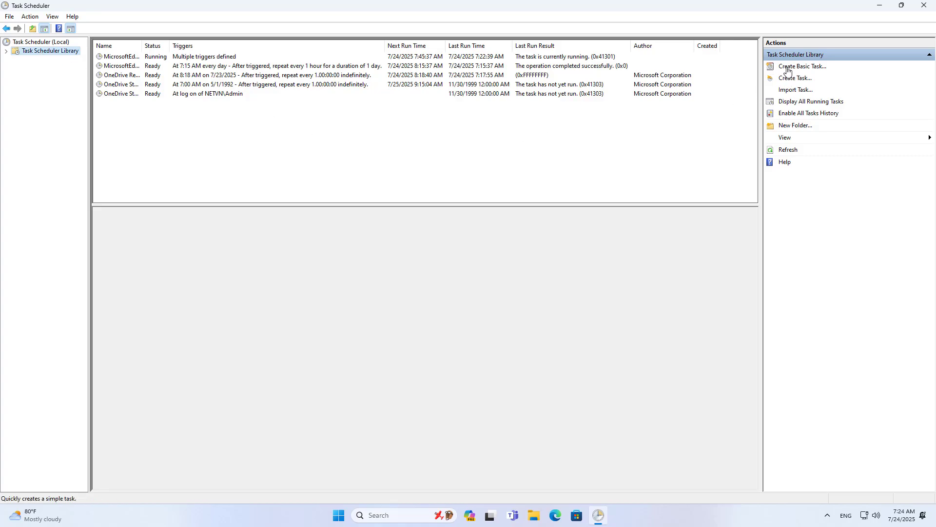
# Start a basic task 'Turn off PC at 10PM' described 'Automatically turn off computer at 10PM'
pyautogui.click(803, 68)
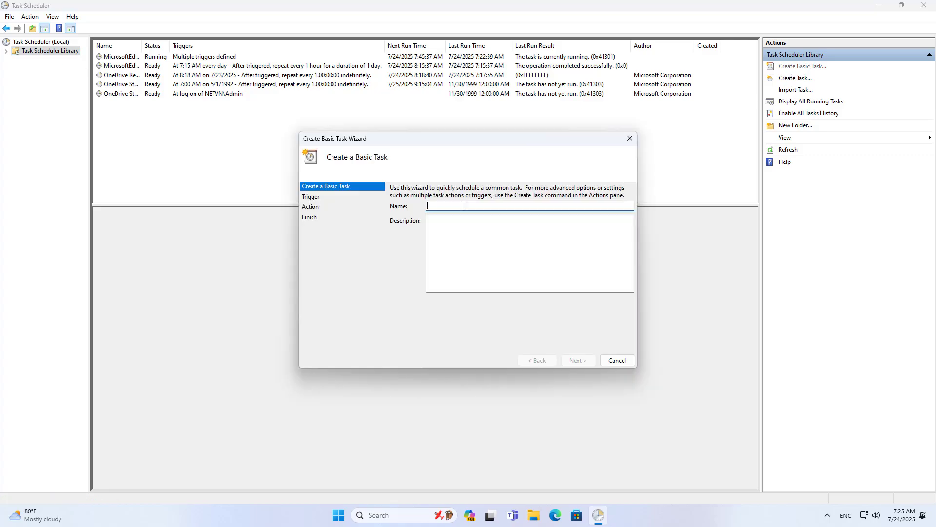
pyautogui.write('Turn off PC at 10PM')
pyautogui.click(462, 223)
pyautogui.write('Automatically')
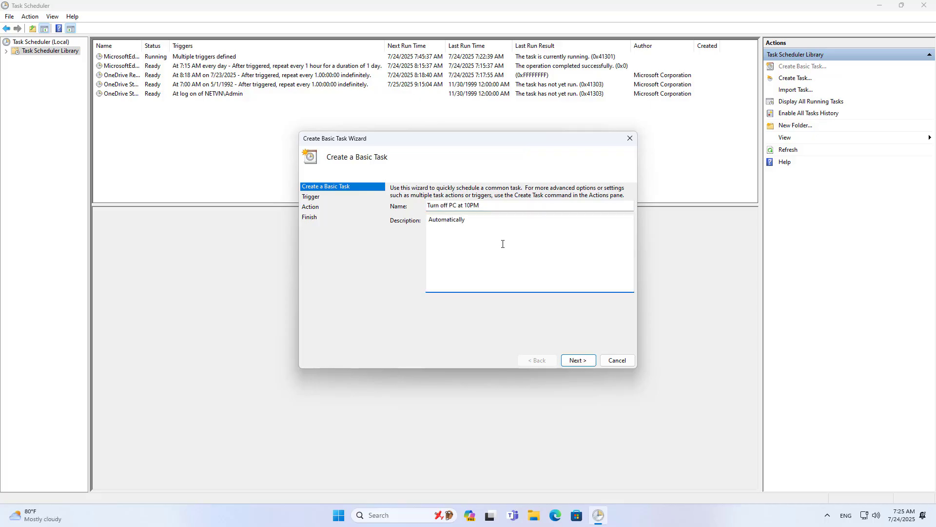
pyautogui.write(' turn off computer at 10PM')
pyautogui.moveTo(482, 205); pyautogui.dragTo(420, 207)
pyautogui.click(571, 360)
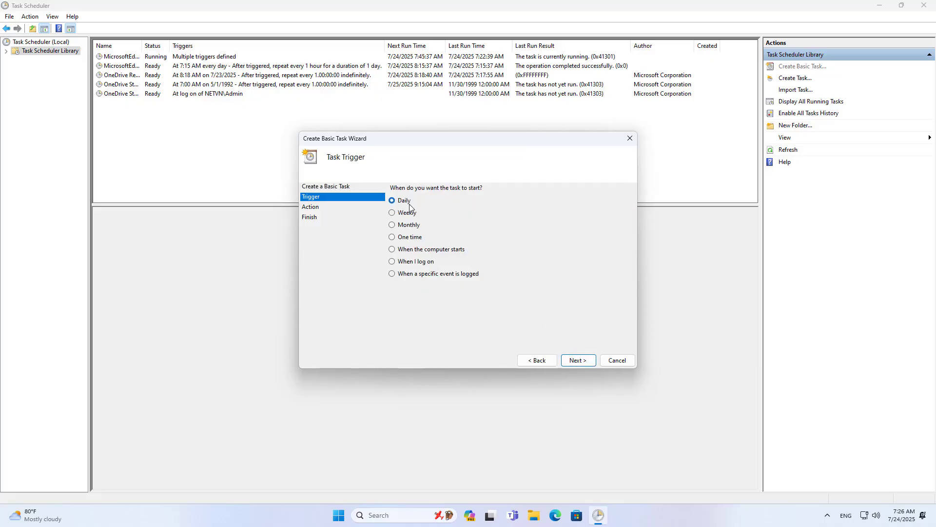
# Give the task a Daily trigger starting at 10:00:00 PM, every 1 day
pyautogui.click(574, 360)
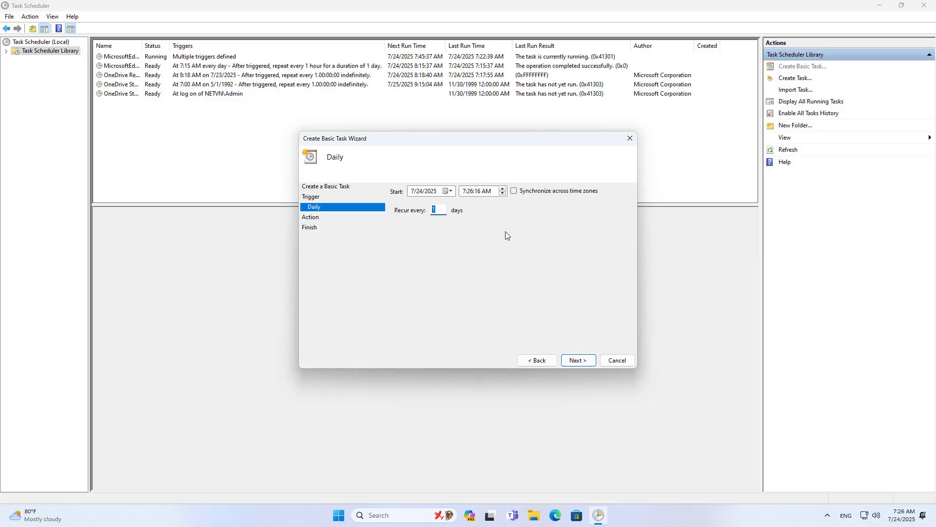
pyautogui.click(465, 191)
pyautogui.write('10:00:00')
pyautogui.click(486, 192)
pyautogui.click(503, 194)
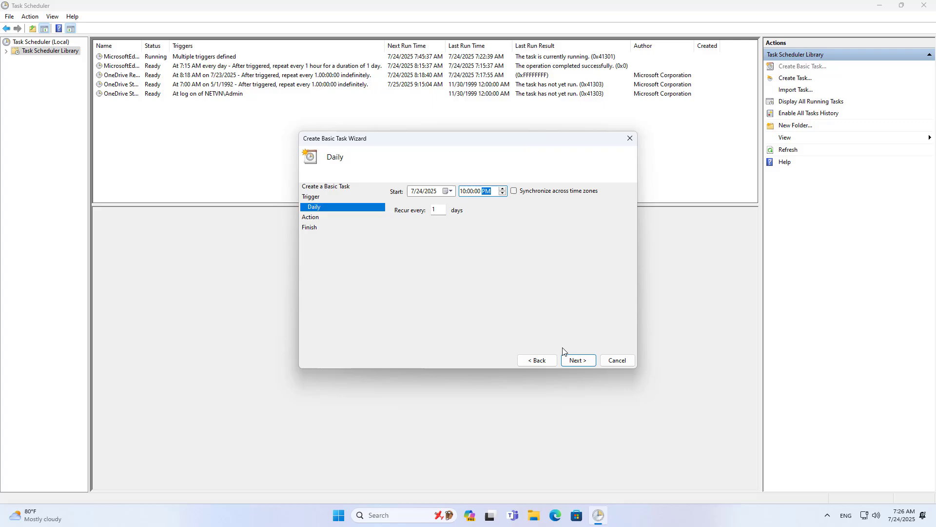
pyautogui.click(572, 360)
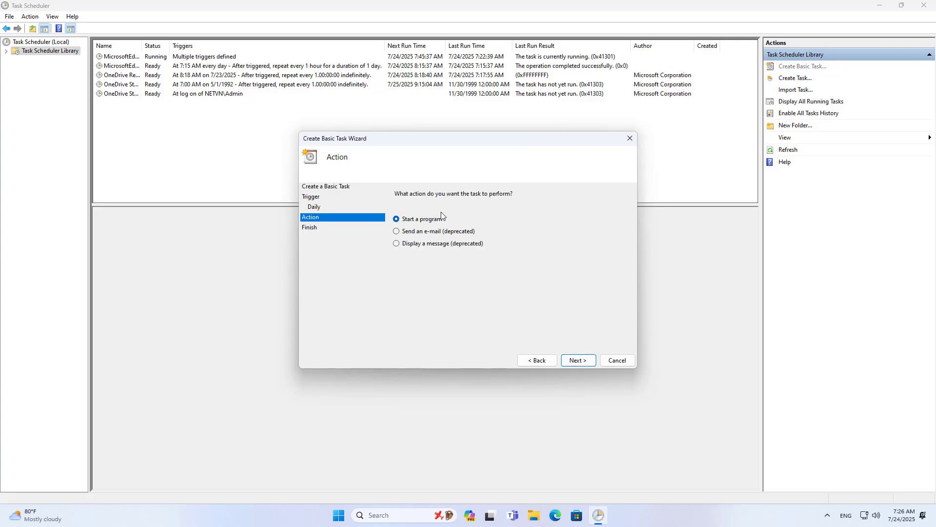
# Set the action to start C:\Windows\System32\shutdown.exe
pyautogui.click(566, 360)
pyautogui.click(604, 213)
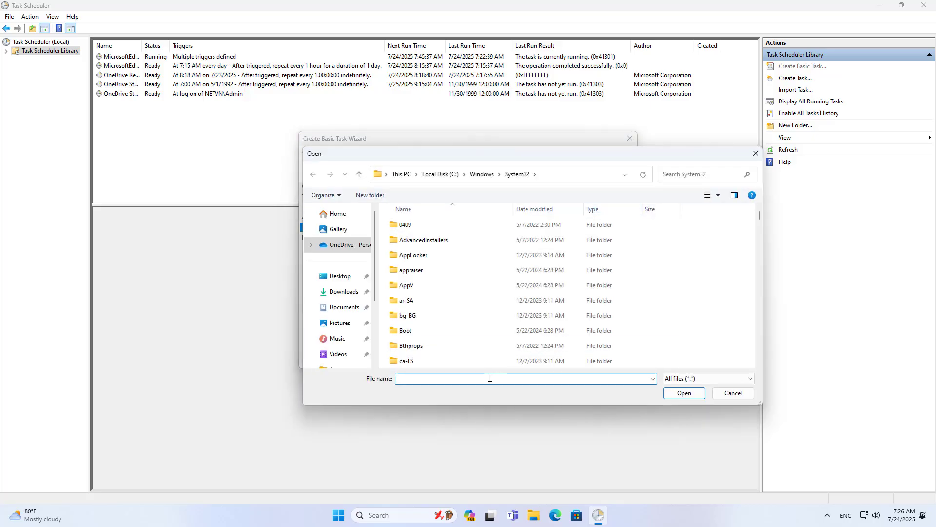
pyautogui.write('shut')
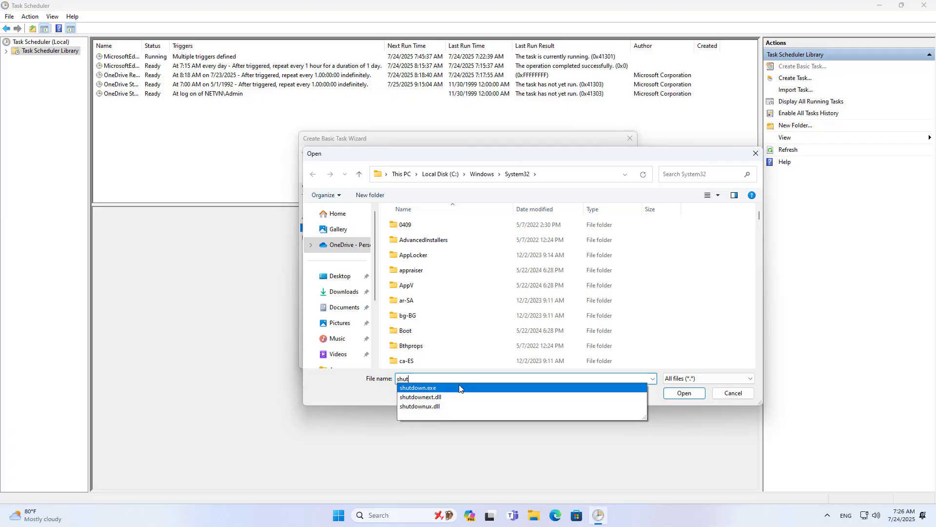
pyautogui.click(458, 387)
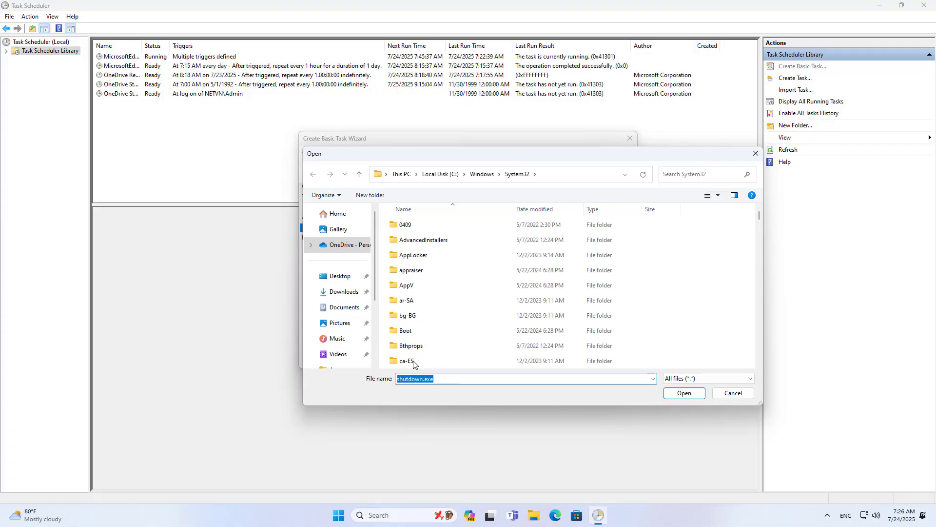
pyautogui.click(554, 174)
pyautogui.click(484, 173)
pyautogui.doubleClick(484, 174)
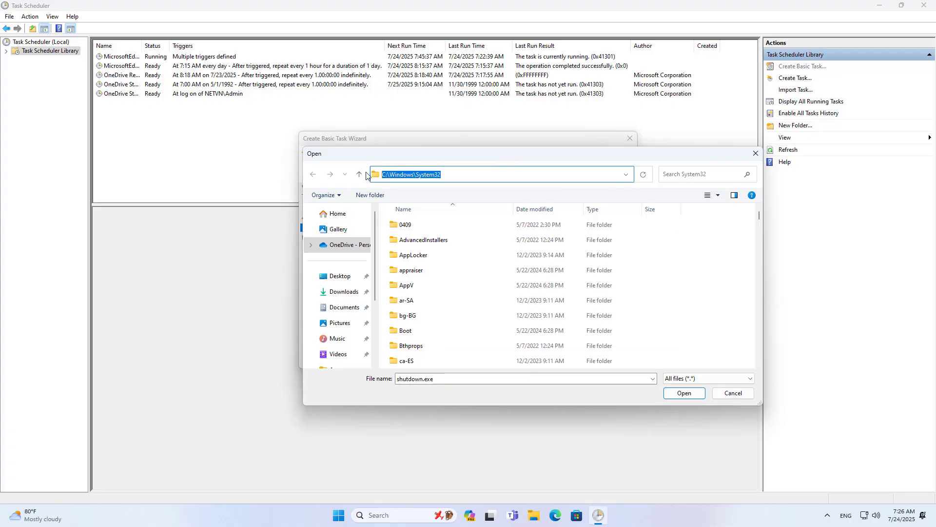
pyautogui.click(677, 393)
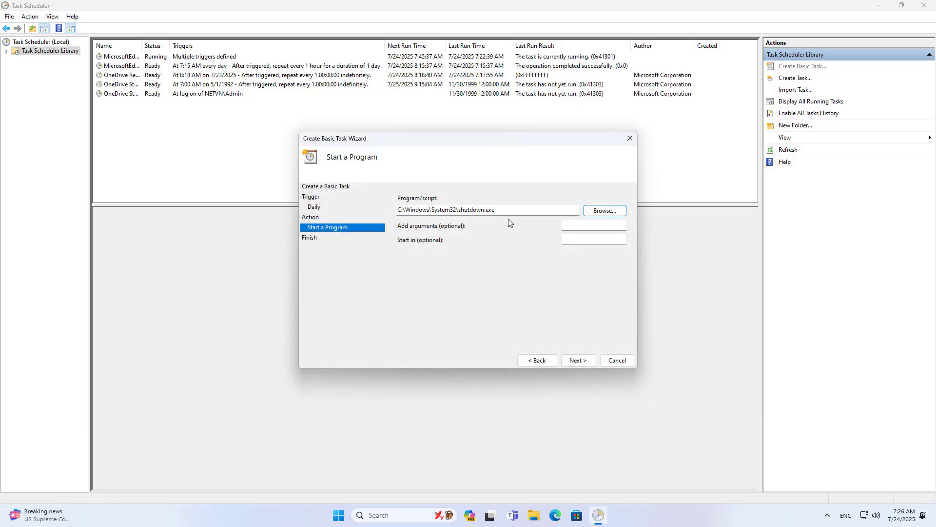
# Add arguments -s -t 5 and finish, with the task's Properties set to open
pyautogui.click(602, 225)
pyautogui.write('-s -t 5')
pyautogui.moveTo(591, 225); pyautogui.dragTo(558, 222)
pyautogui.click(568, 359)
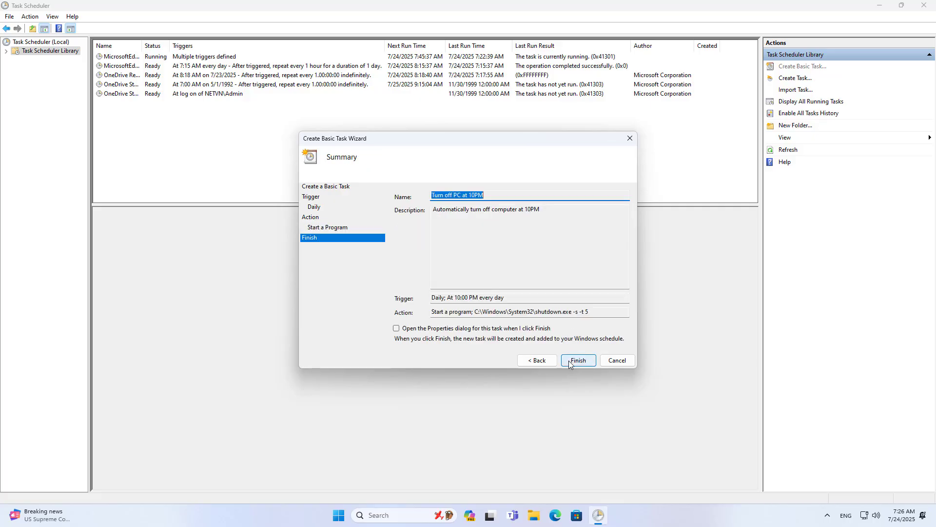
pyautogui.click(396, 330)
pyautogui.click(569, 361)
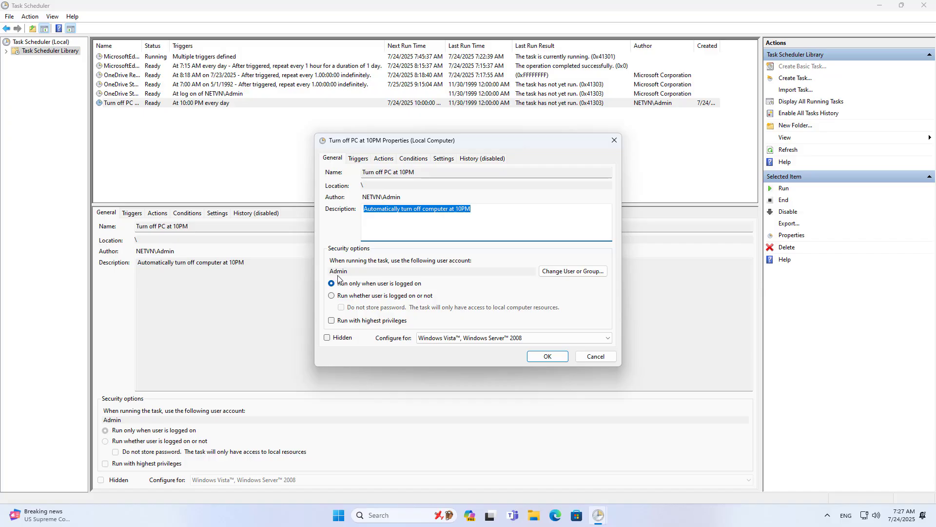
# Change the task's run-as account from Admin to the verified Kid user
pyautogui.click(558, 272)
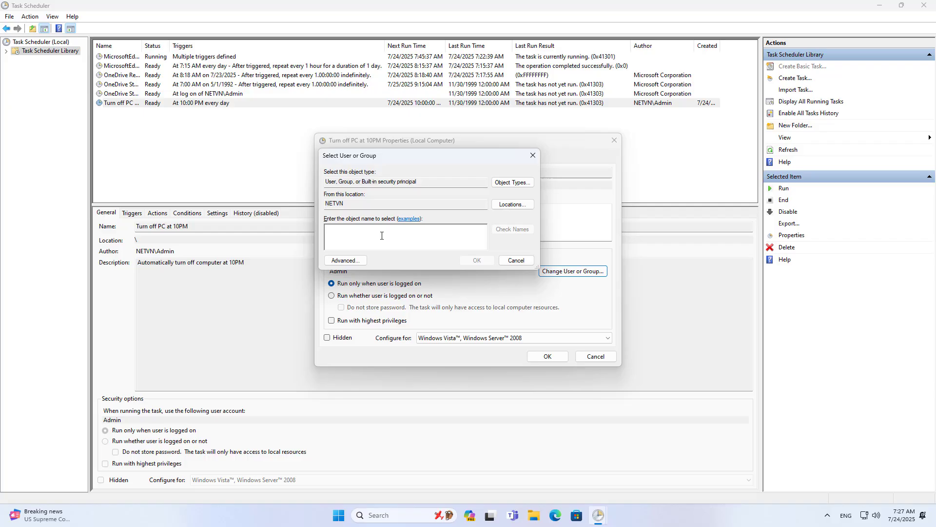
pyautogui.write('Kid')
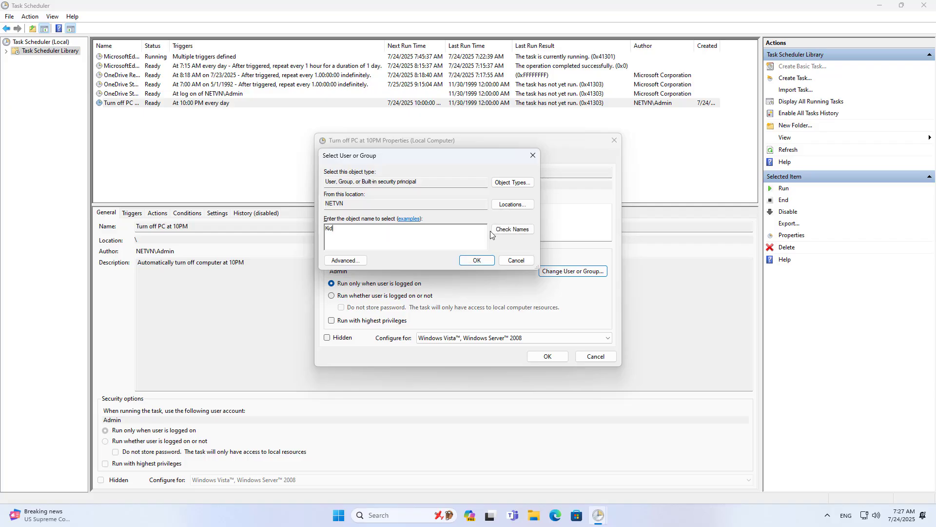
pyautogui.click(507, 229)
pyautogui.click(466, 261)
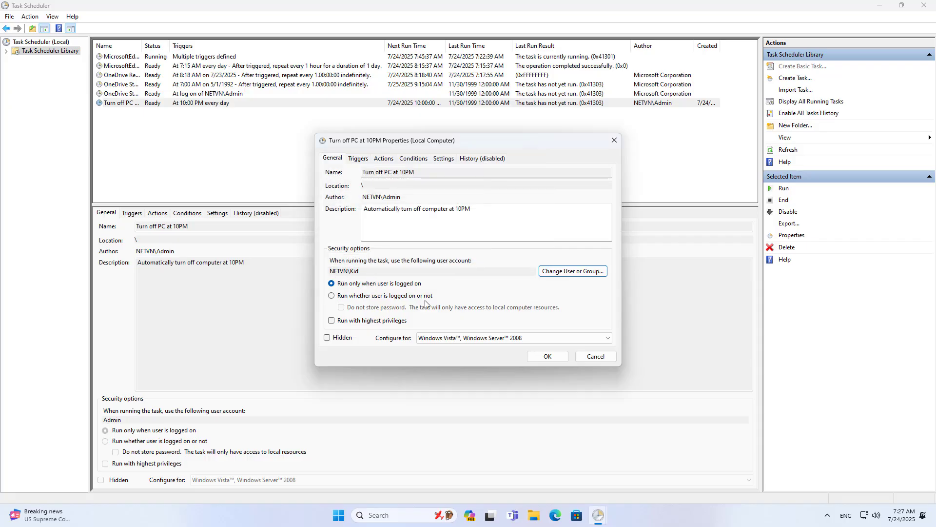
# Save the task, then run net user Kid /times:Monday-Sunday,8AM-10PM as administrator
pyautogui.click(546, 357)
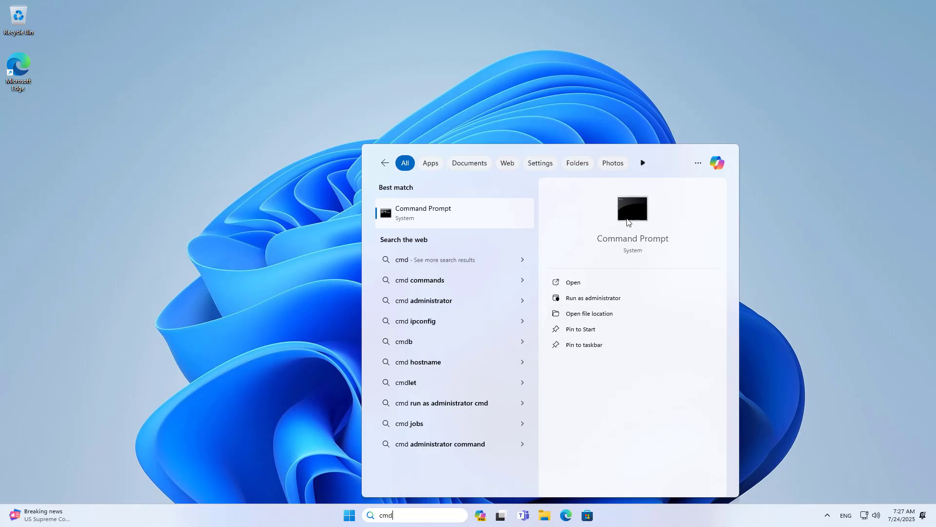
pyautogui.click(590, 299)
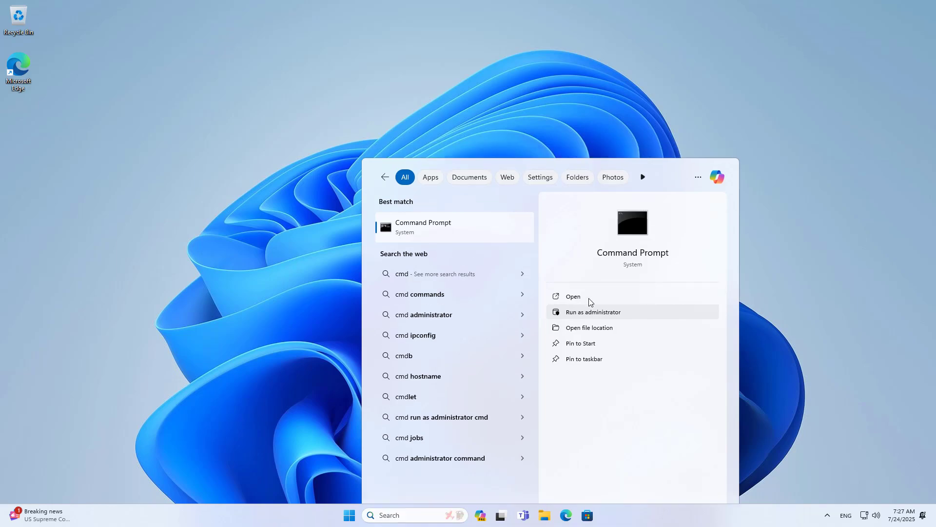
pyautogui.write('net user ')
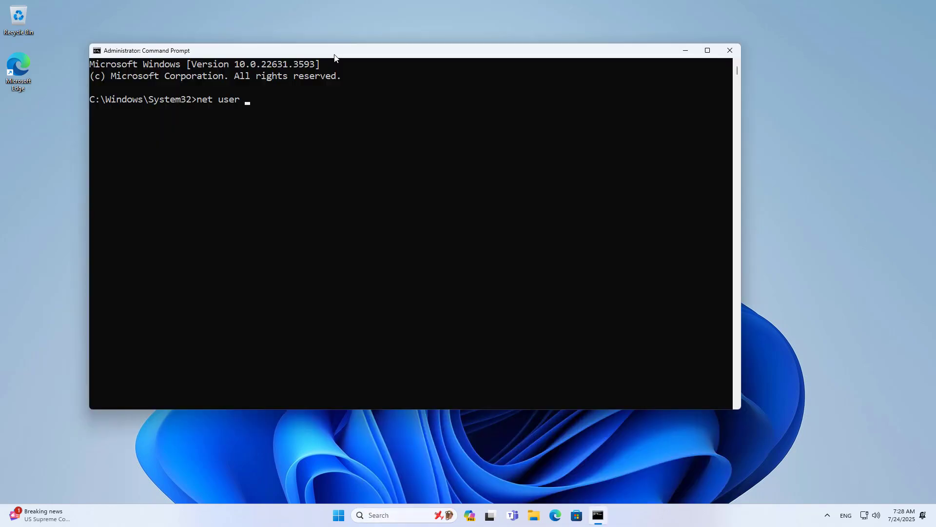
pyautogui.write('Kid /times:Monday-Sunday,8A')
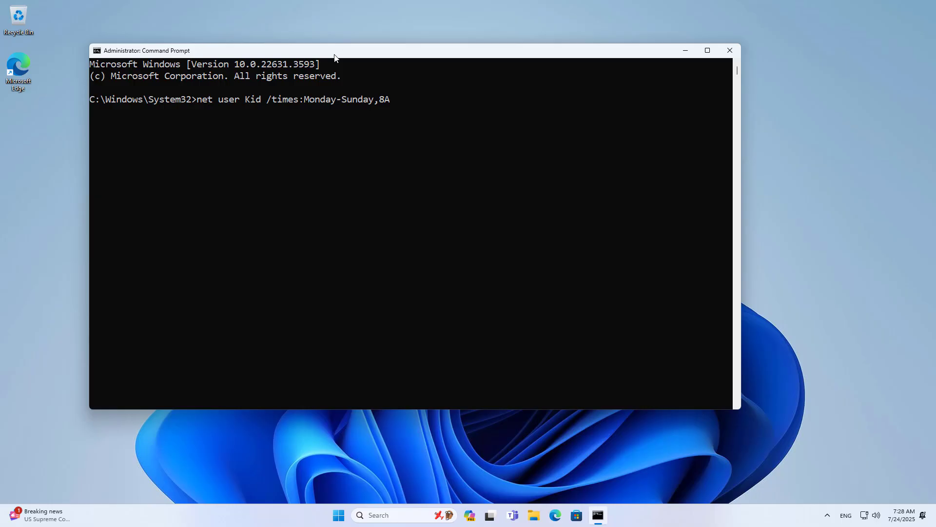
pyautogui.write('M-10PM')
pyautogui.moveTo(200, 103); pyautogui.dragTo(425, 102)
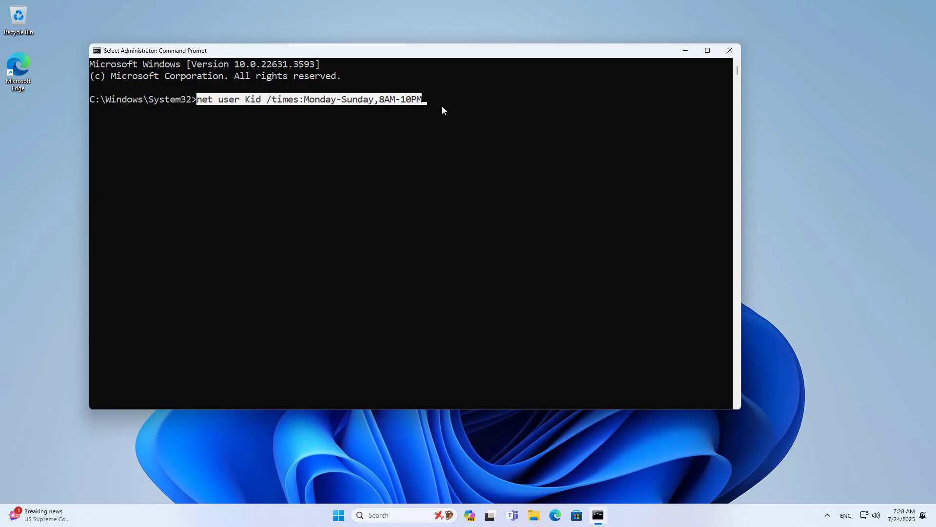
pyautogui.hotkey('ctrl', 'c')
pyautogui.press('Return')
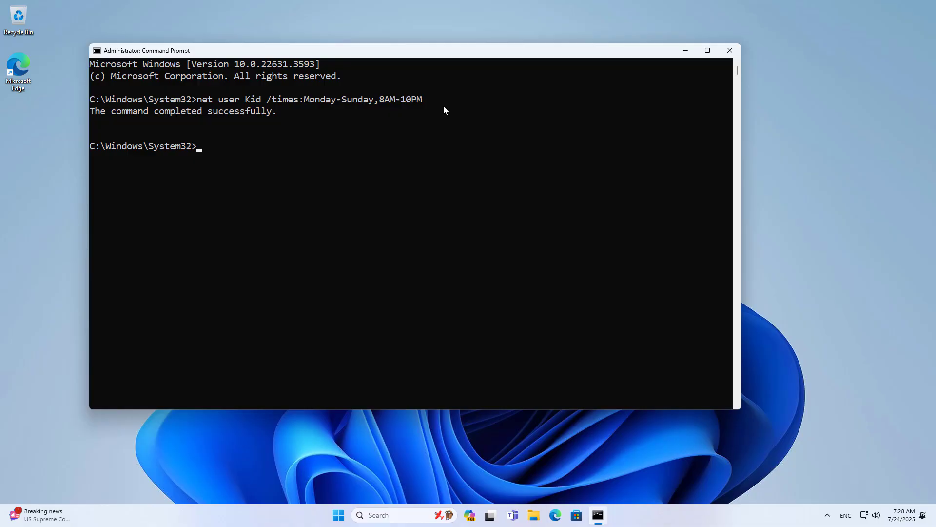
# Run net user Kid and check the Logon hours allowed show 8 AM–10 PM daily
pyautogui.write('net user Kid')
pyautogui.press('Return')
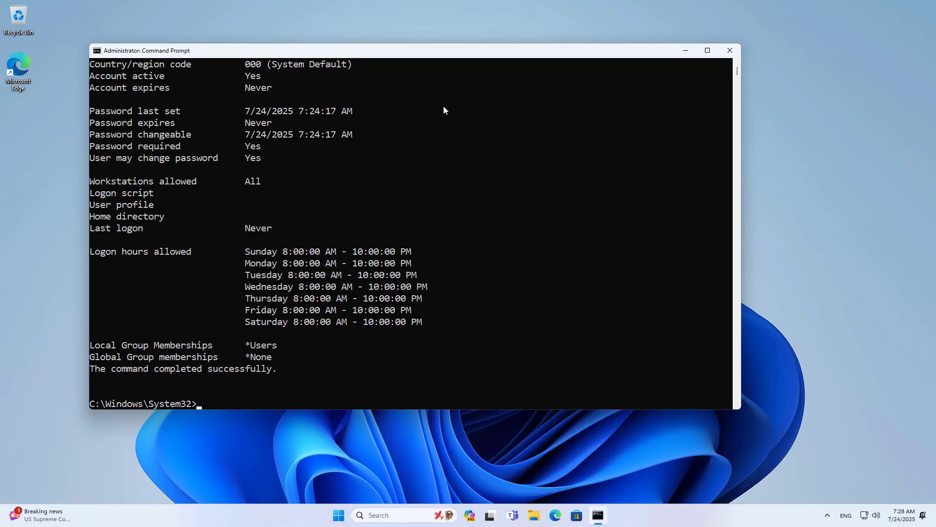
pyautogui.moveTo(194, 253); pyautogui.dragTo(91, 256)
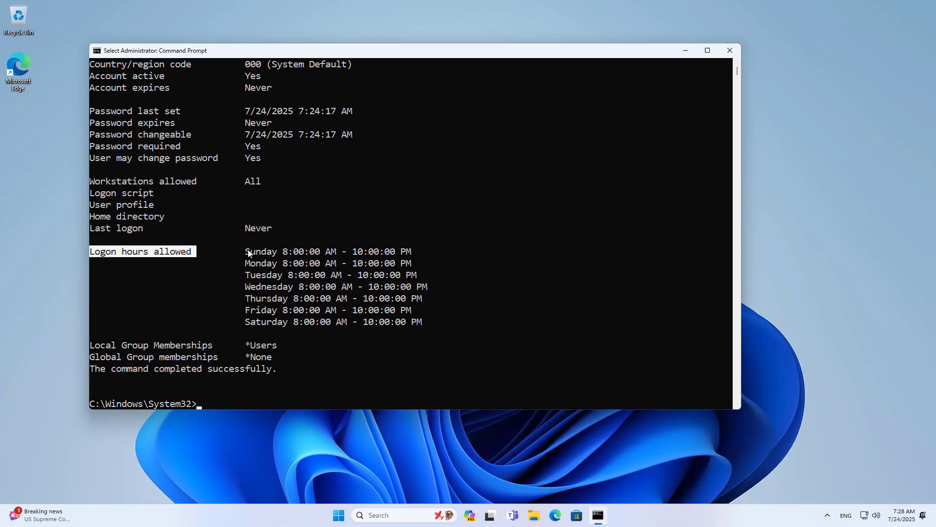
pyautogui.moveTo(247, 250); pyautogui.dragTo(427, 322)
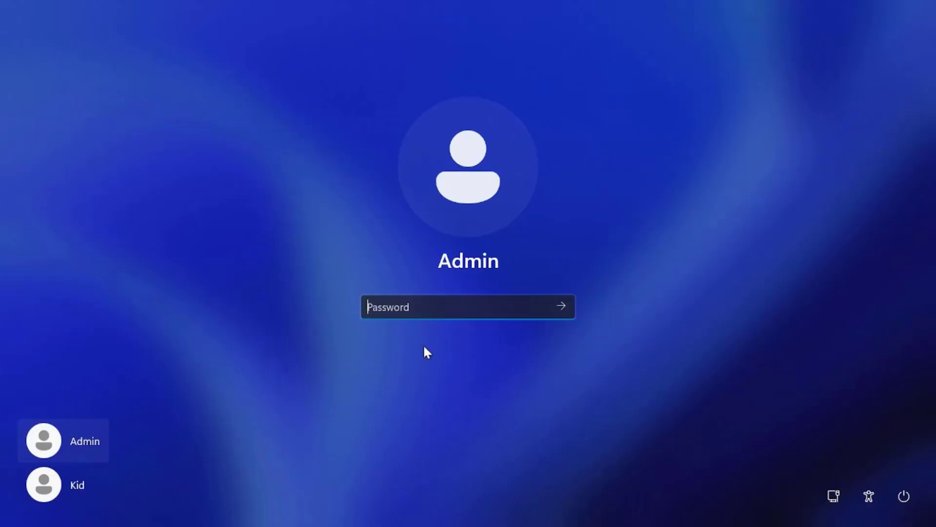
# Try signing in as Kid outside the allowed hours
pyautogui.click(72, 497)
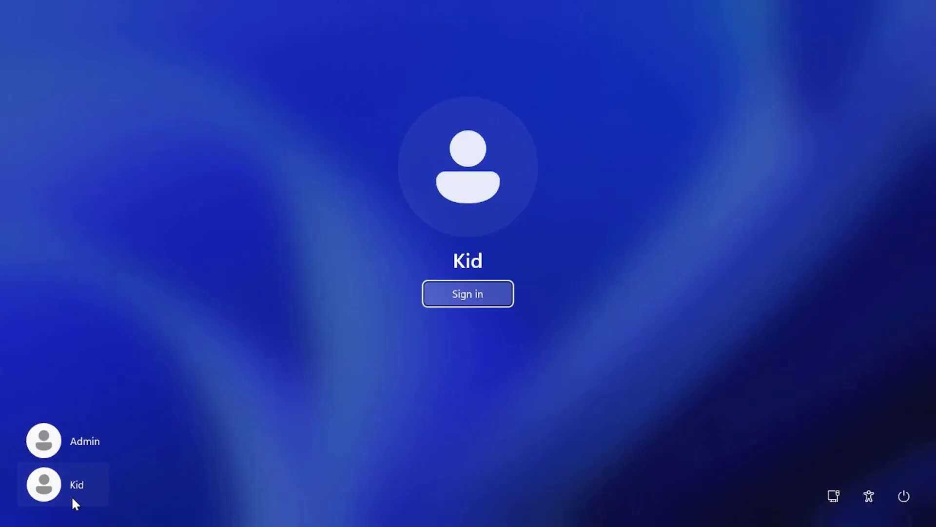
pyautogui.click(479, 295)
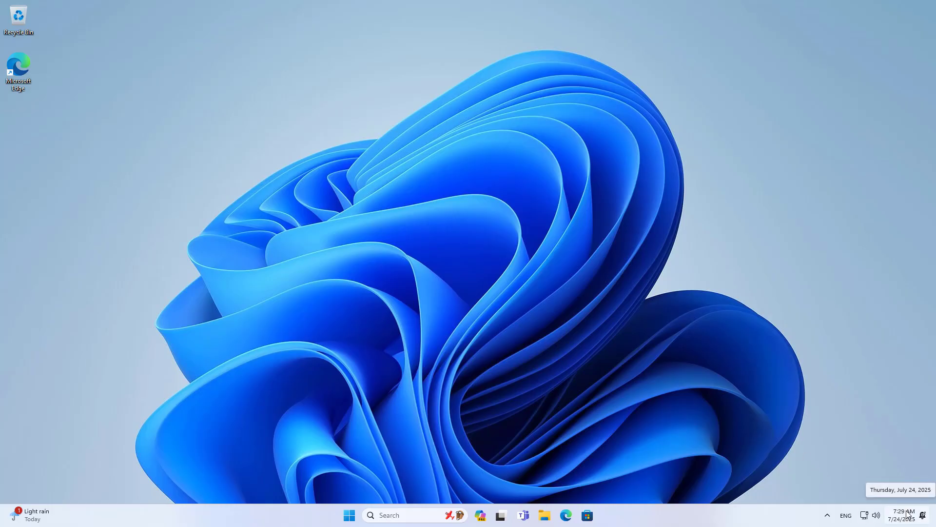
# Open Local Security Policy at Local Policies > User Rights Assignment
pyautogui.press('super')
pyautogui.write('lo')
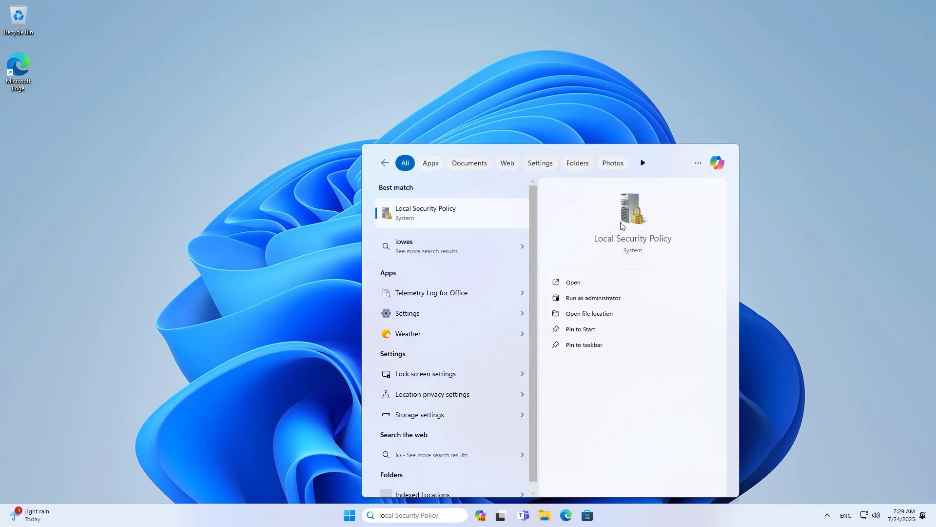
pyautogui.click(630, 215)
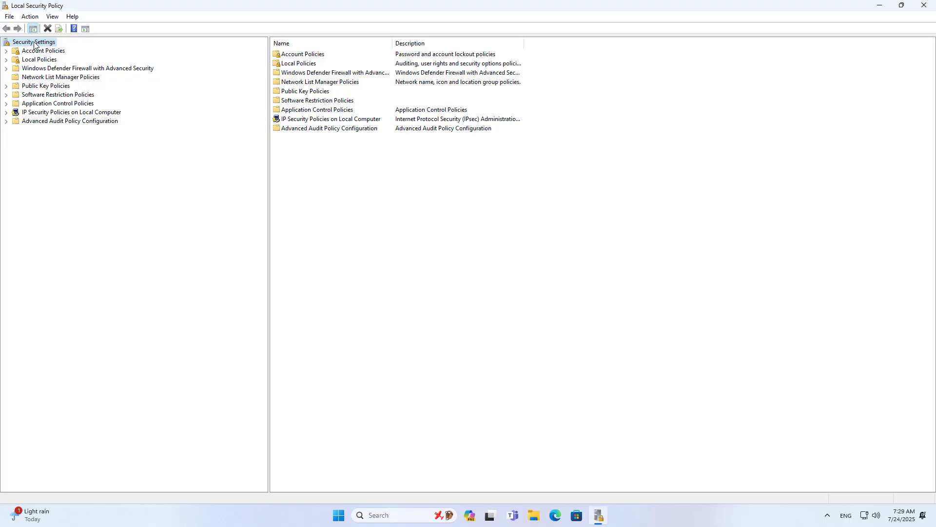
pyautogui.click(34, 60)
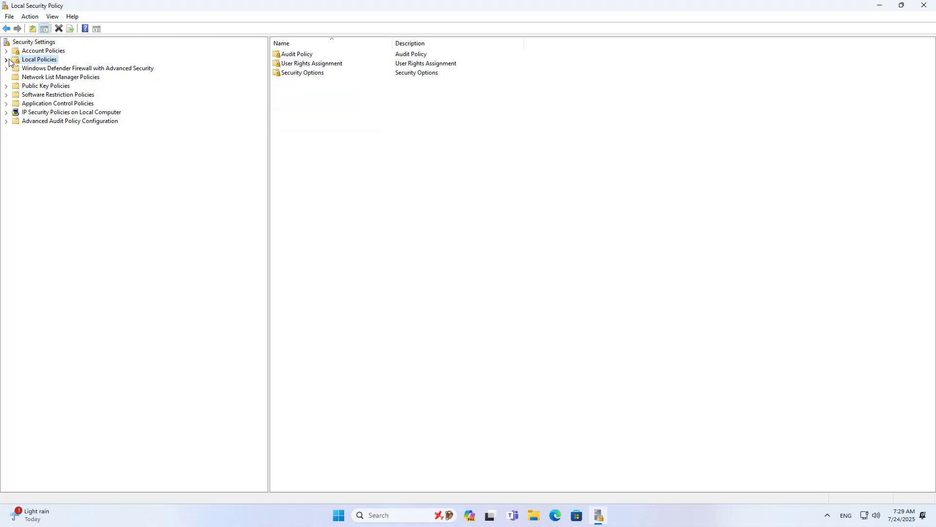
pyautogui.click(6, 59)
pyautogui.click(43, 78)
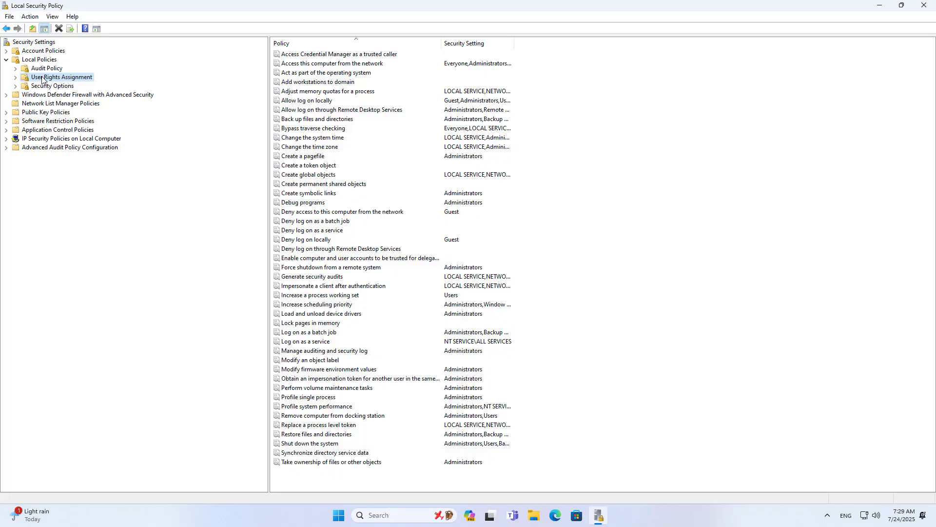
# Review Change the system time, granted only to Administrators and LOCAL SERVICE, and cancel
pyautogui.click(317, 140)
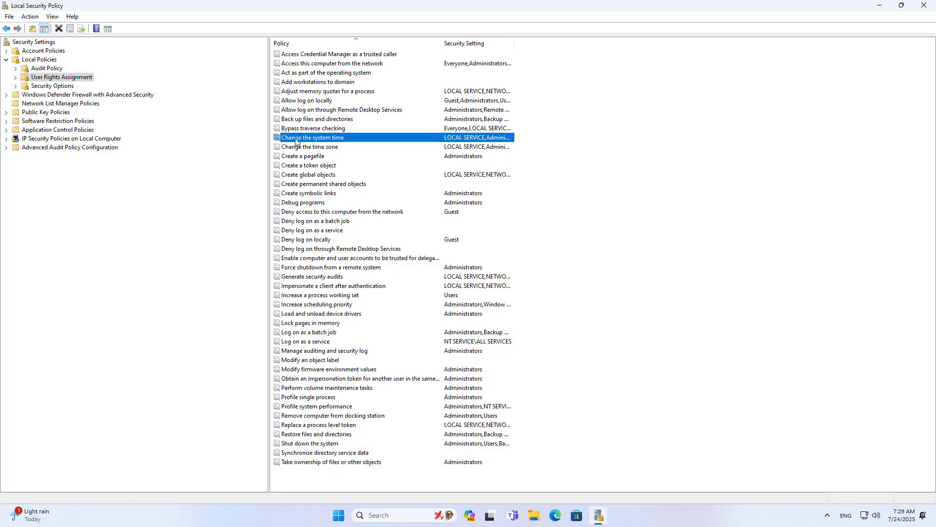
pyautogui.doubleClick(322, 139)
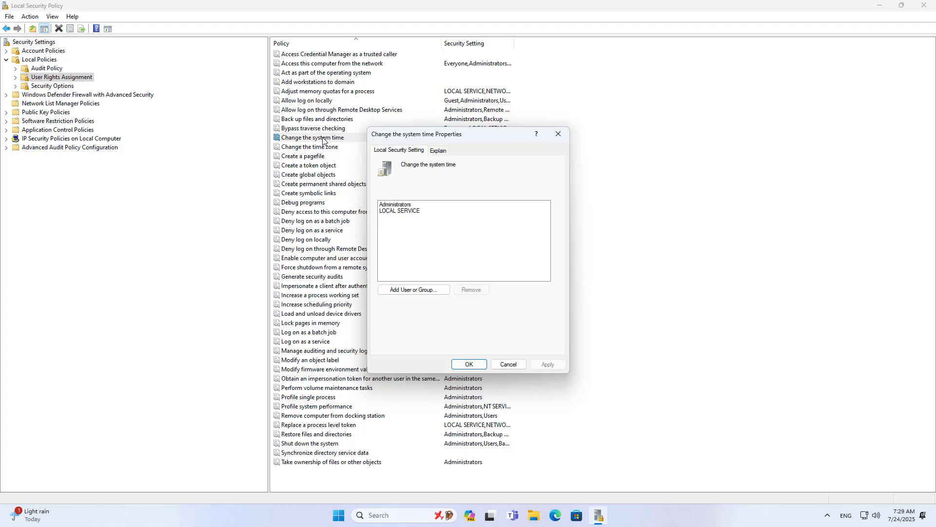
pyautogui.click(406, 206)
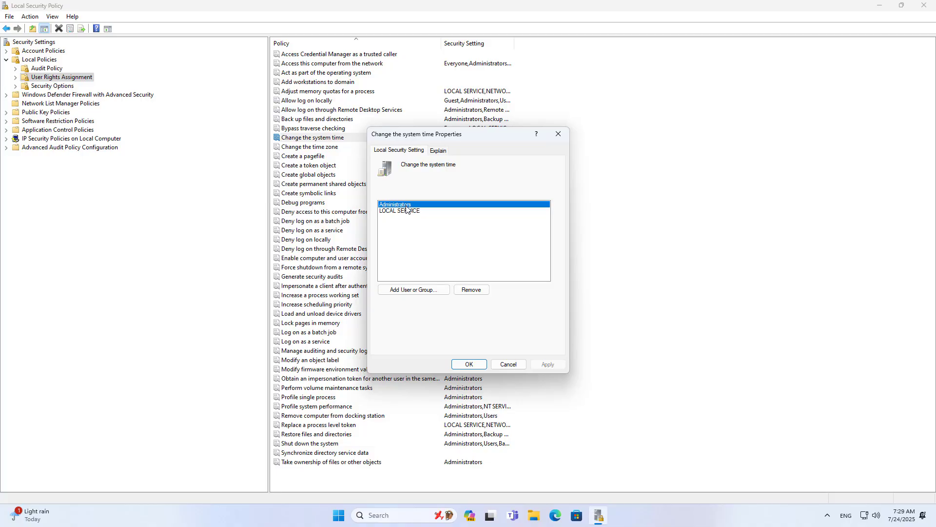
pyautogui.click(509, 366)
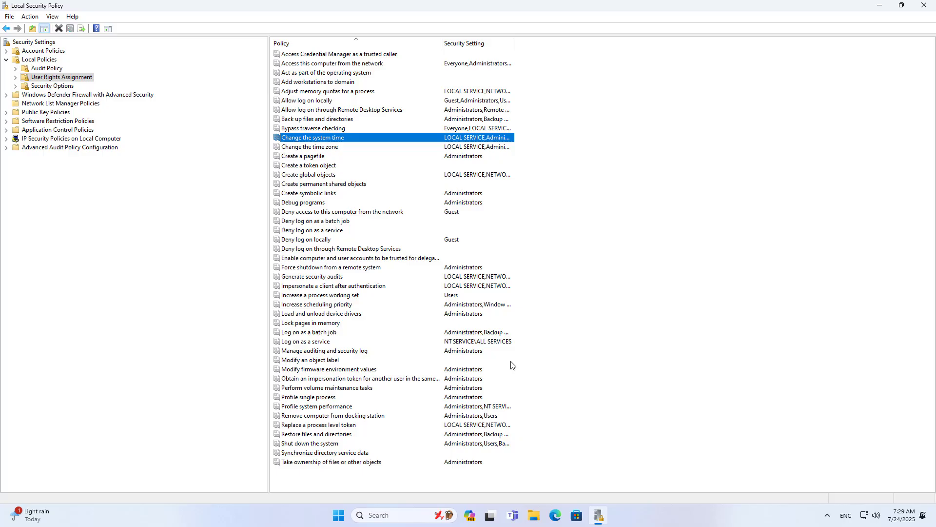
# Remove Users from Change the time zone, keeping Administrators and LOCAL SERVICE, and apply
pyautogui.doubleClick(319, 147)
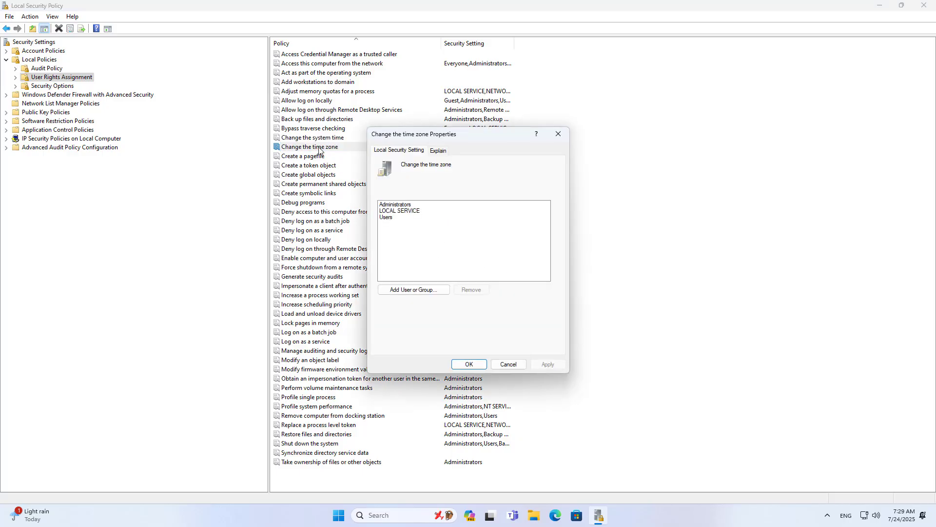
pyautogui.click(396, 219)
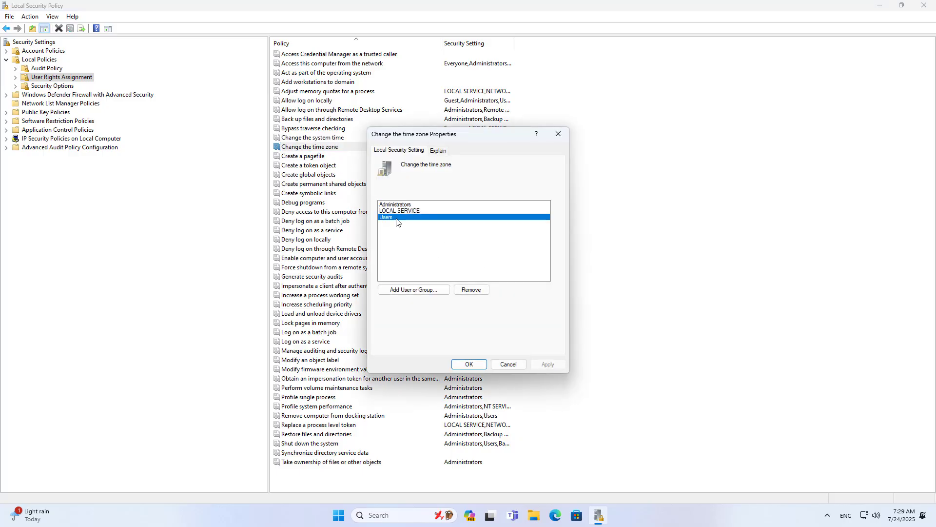
pyautogui.click(471, 291)
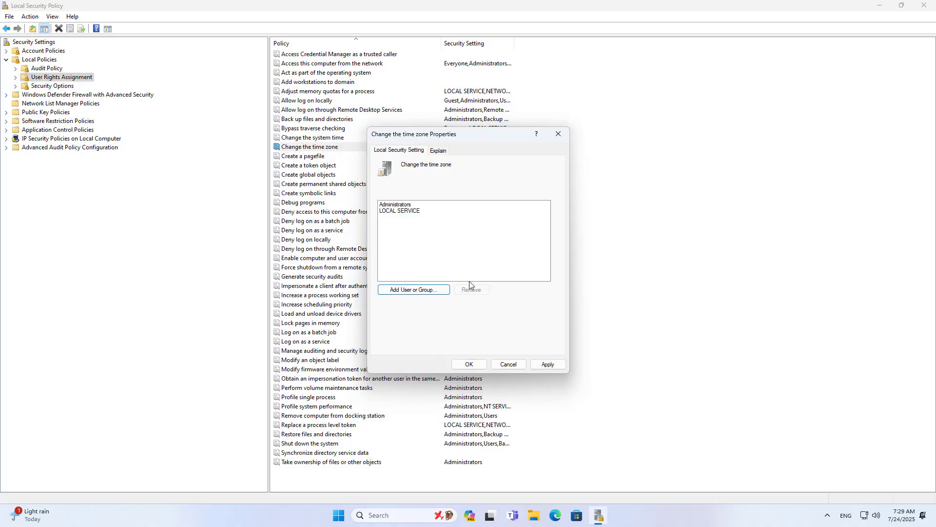
pyautogui.click(408, 204)
pyautogui.click(409, 212)
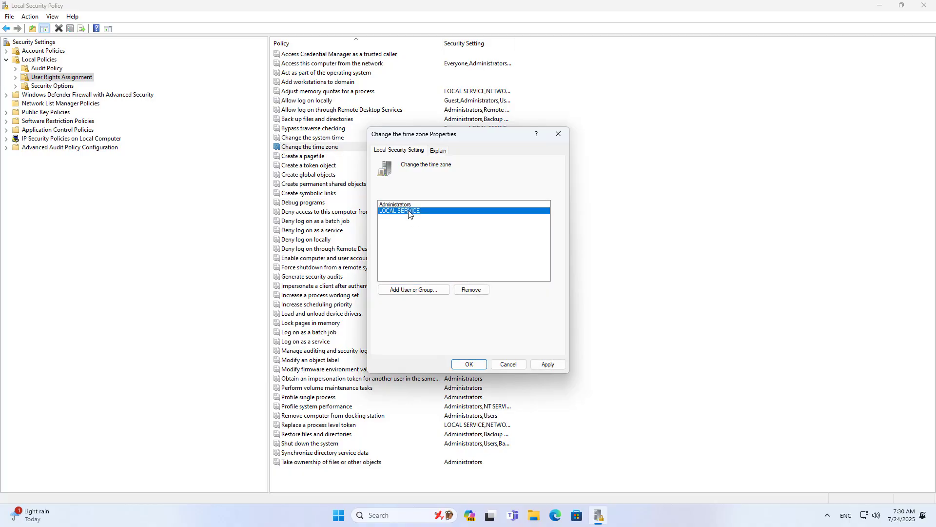
pyautogui.click(557, 363)
# Confirm the time zone change, then open BIOS Security and select Administrator Password
pyautogui.click(469, 365)
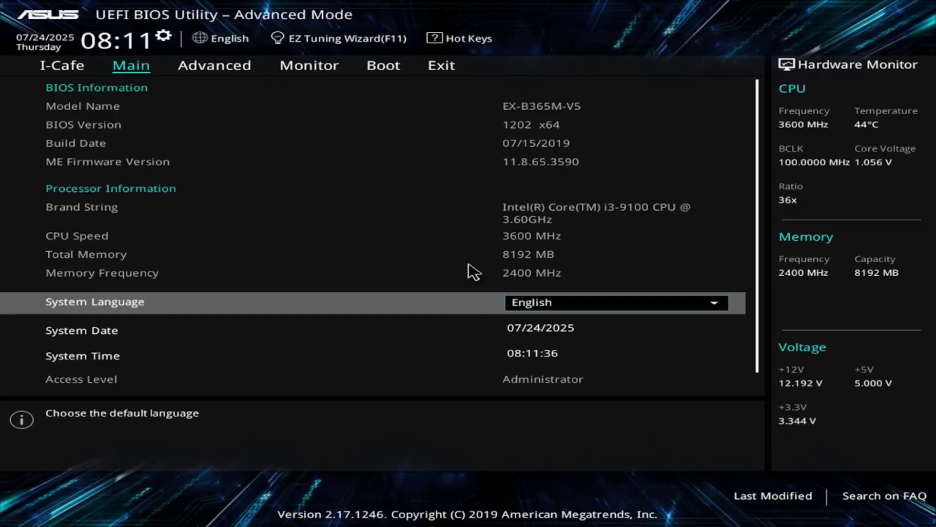
pyautogui.press('Down')
pyautogui.press('Down')
pyautogui.press('Down')
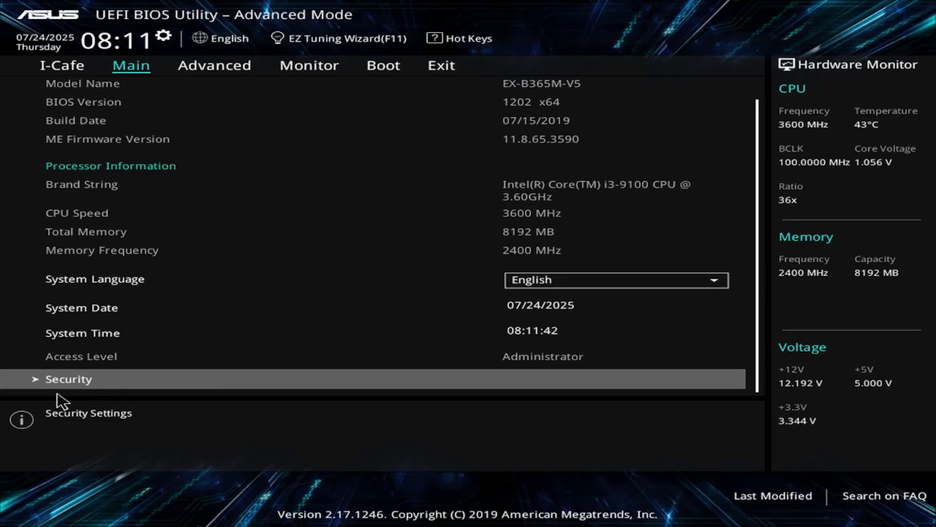
pyautogui.press('Return')
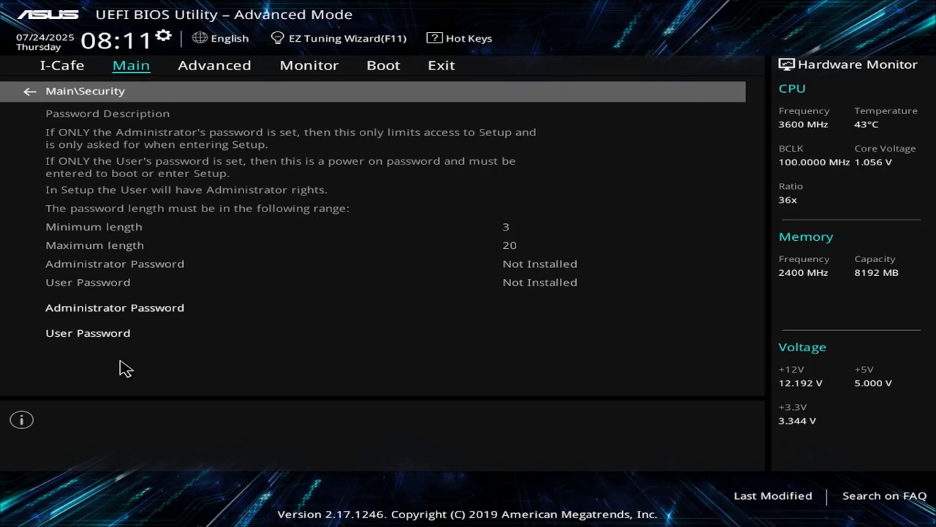
pyautogui.press('Down')
pyautogui.press('Down')
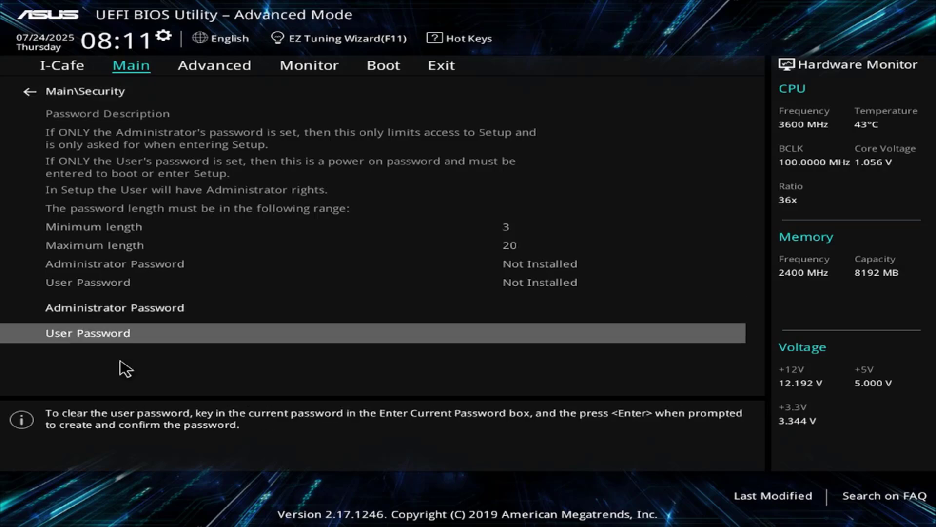
pyautogui.press('Up')
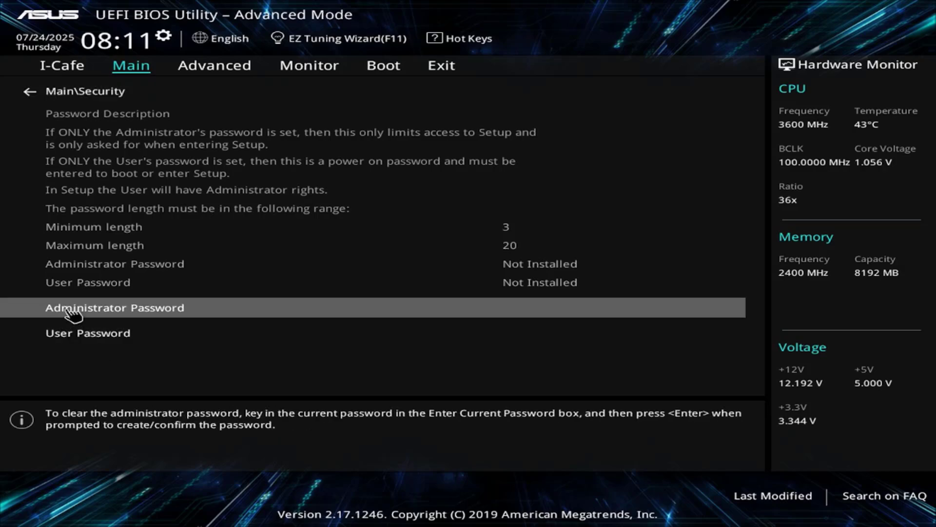
# Enter a new BIOS administrator password and retype it in Confirm New Password
pyautogui.click(148, 314)
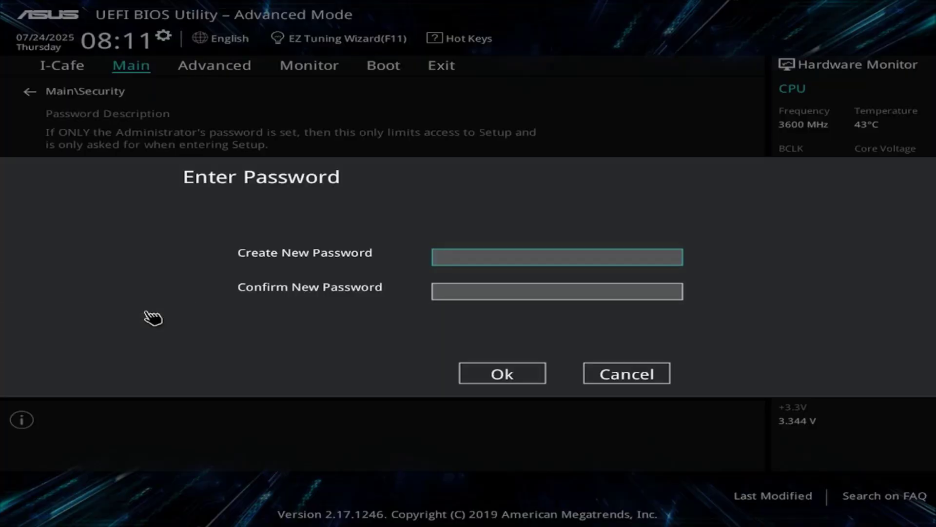
pyautogui.click(453, 261)
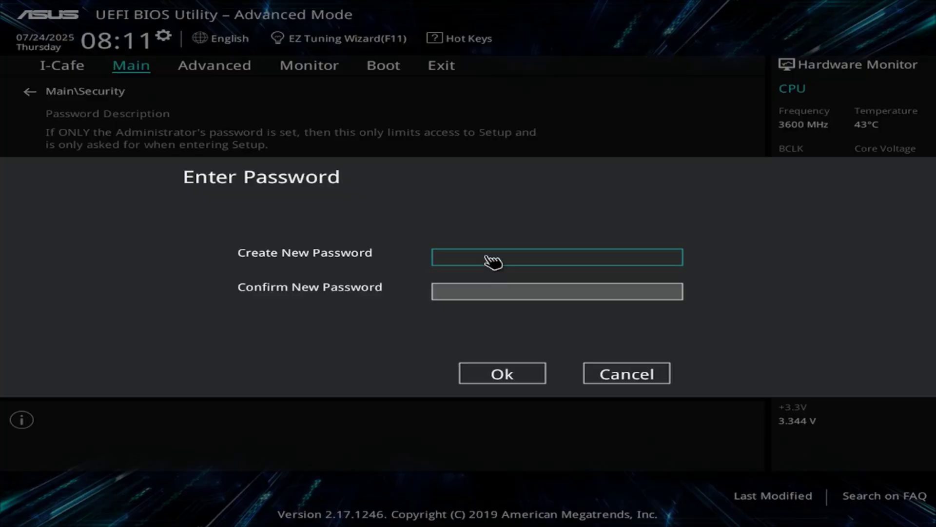
pyautogui.write('****')
pyautogui.press('Return')
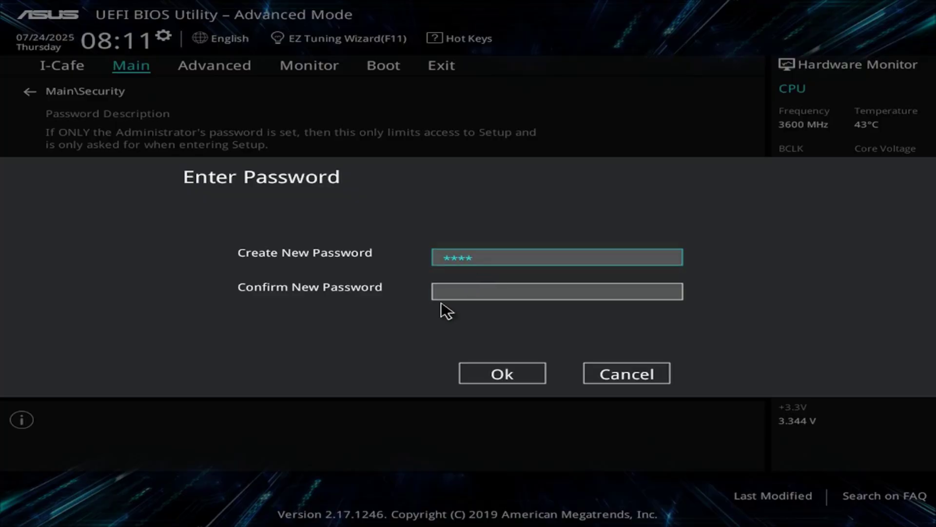
pyautogui.click(461, 295)
pyautogui.write('*')
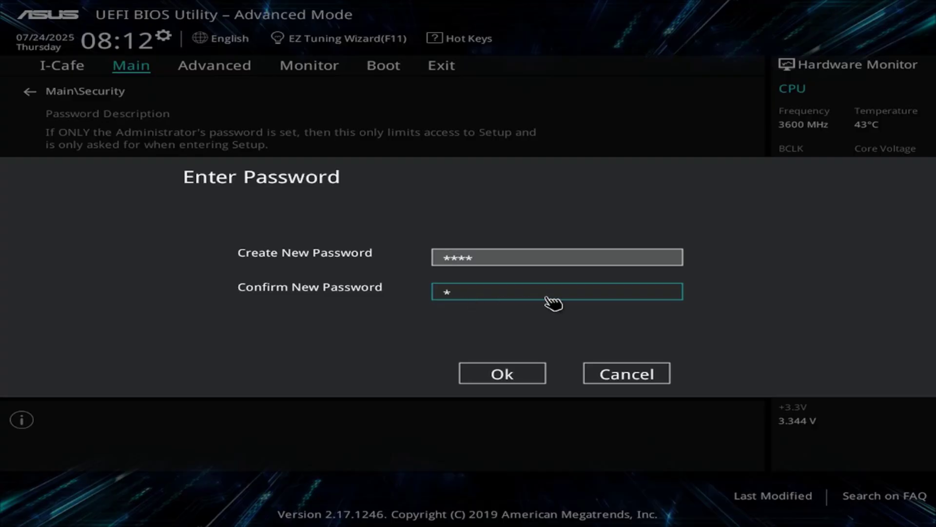